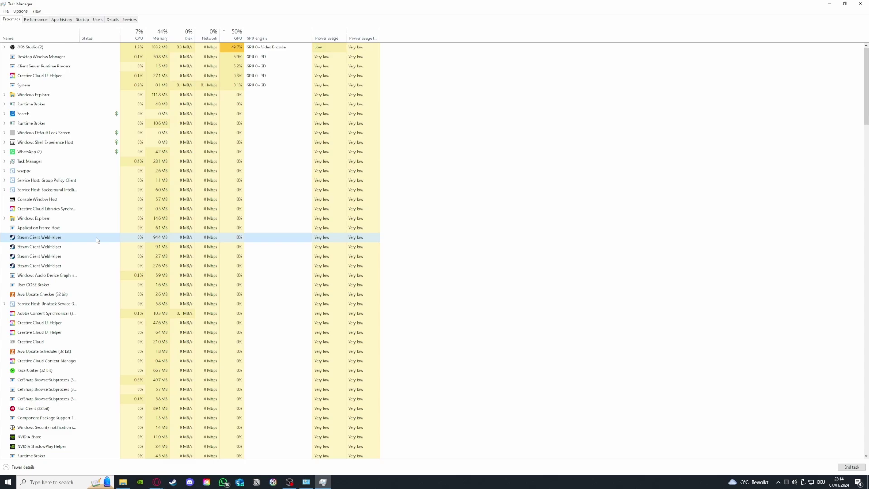
- End the highlighted Steam Client WebHelper task in the process list
right_click(97, 240)
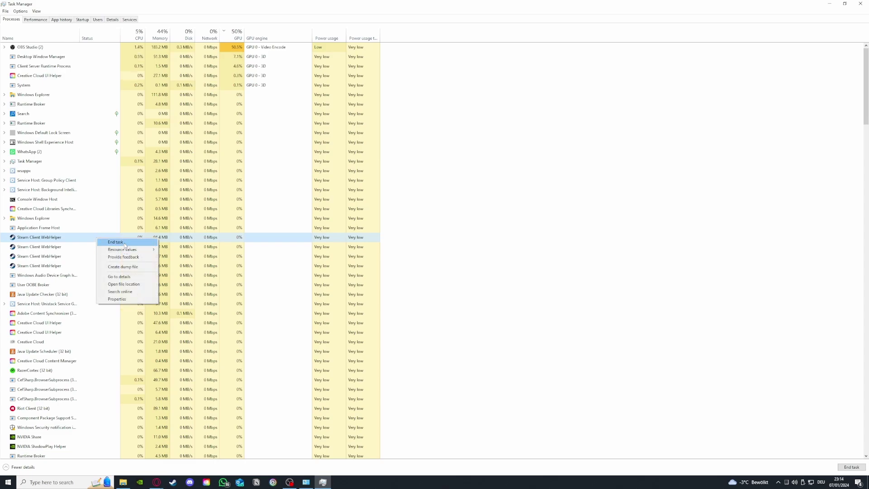
click(125, 244)
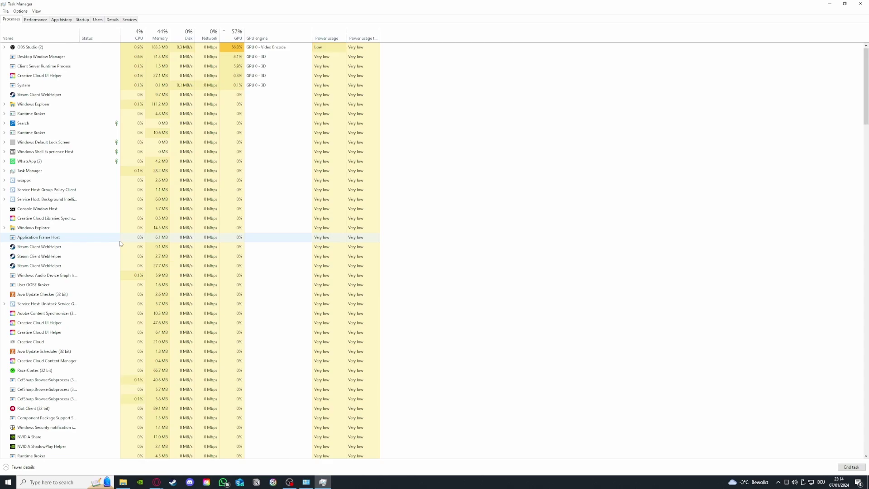
- Review the memory, CPU and GPU performance graphs and return to the list of running processes
click(37, 20)
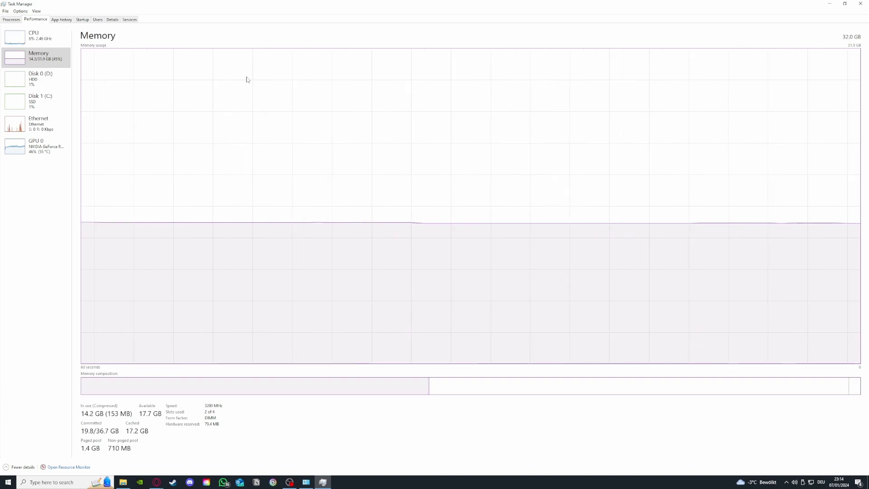
click(33, 48)
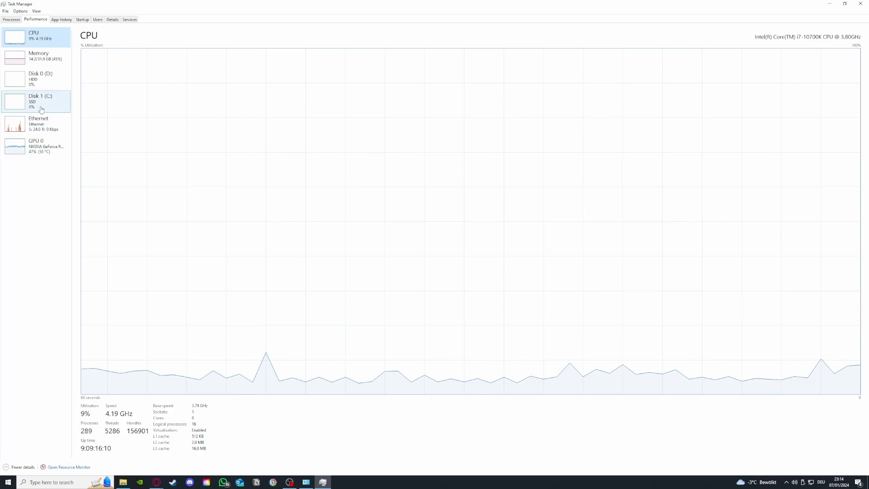
click(39, 146)
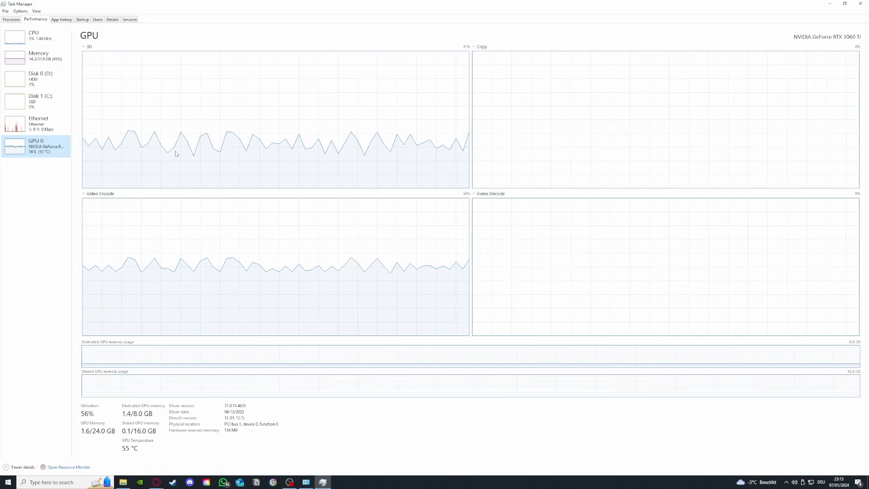
click(9, 19)
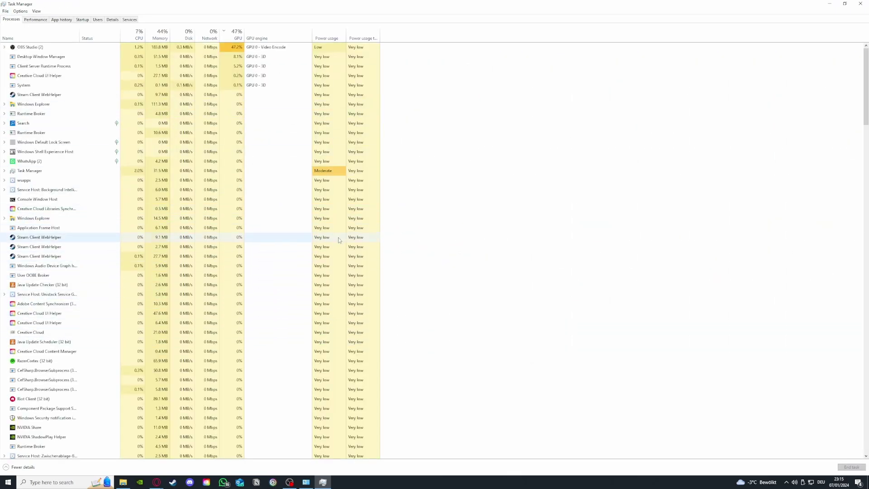
scroll(94, 250, down, 2)
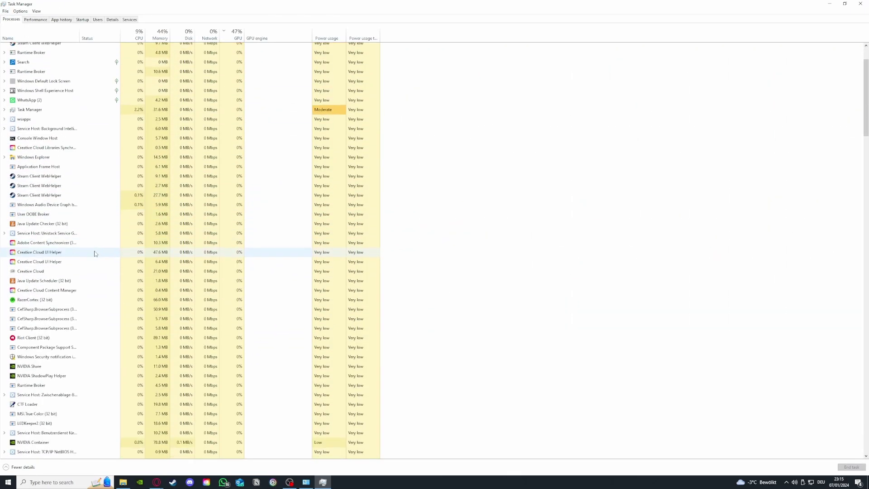
scroll(104, 252, up, 2)
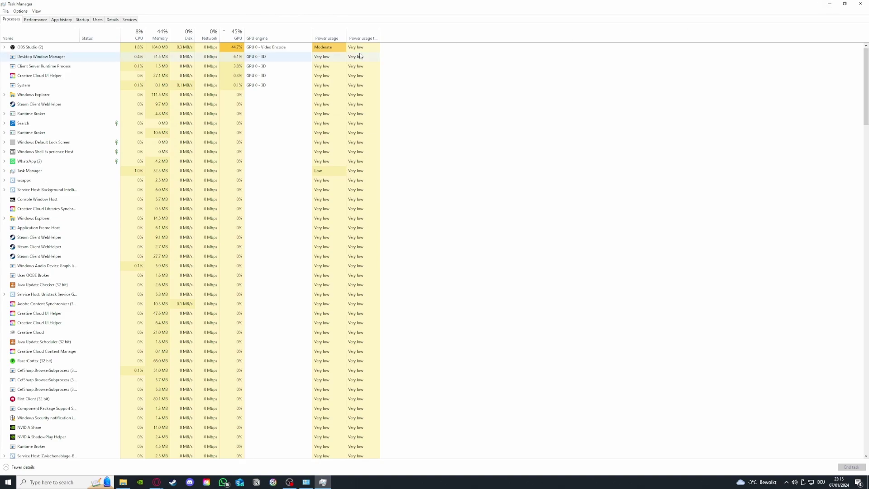
- Review the startup apps and the available startup actions for Parsec and iCUE, and close Task Manager
click(65, 23)
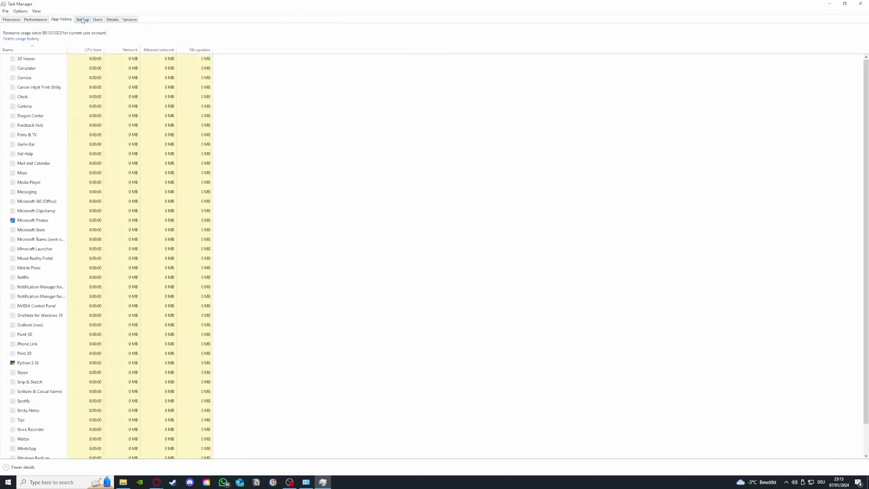
click(83, 21)
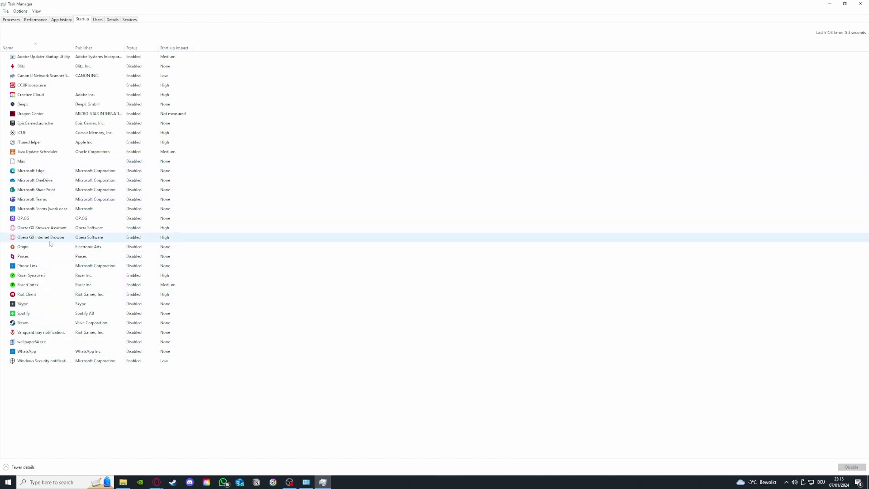
click(49, 257)
right_click(56, 257)
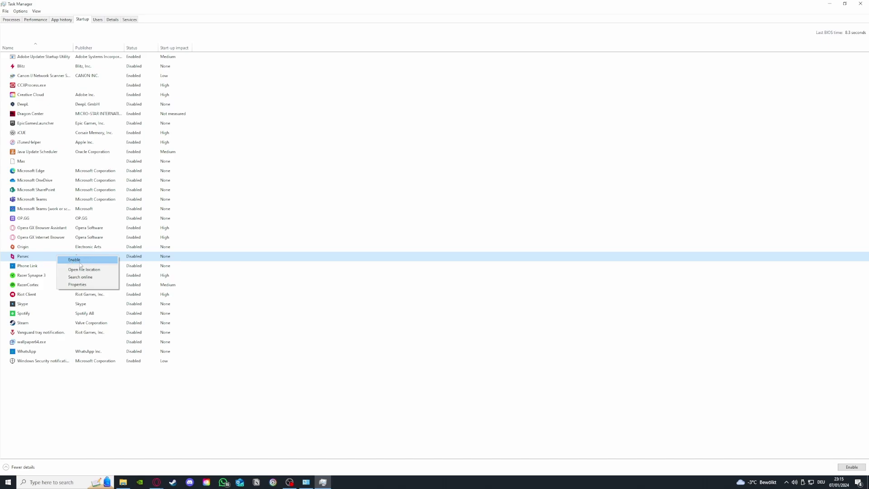
click(82, 135)
right_click(50, 135)
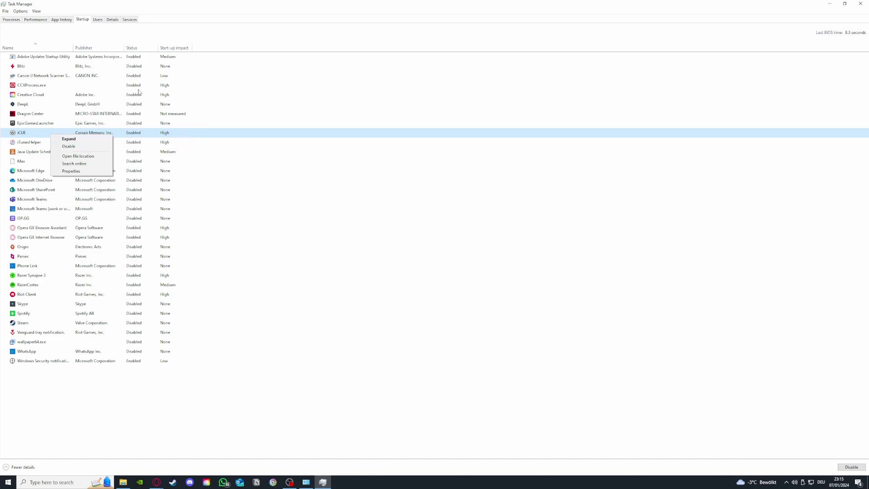
click(92, 146)
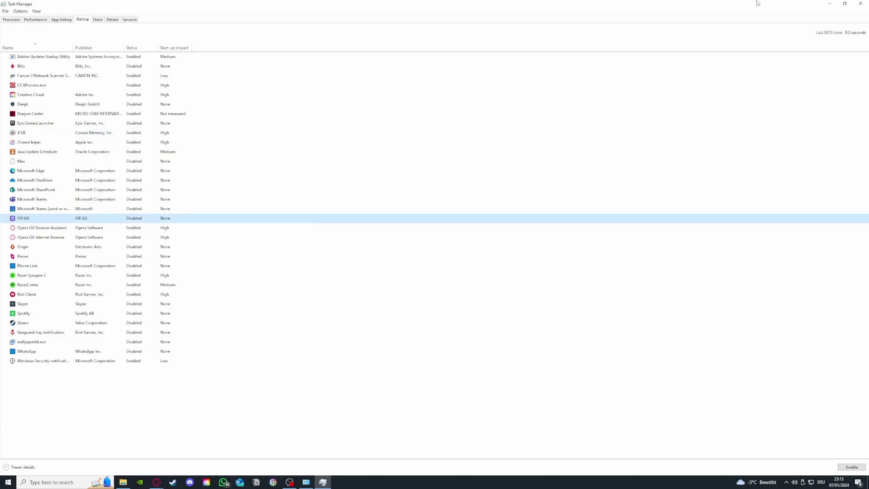
click(860, 3)
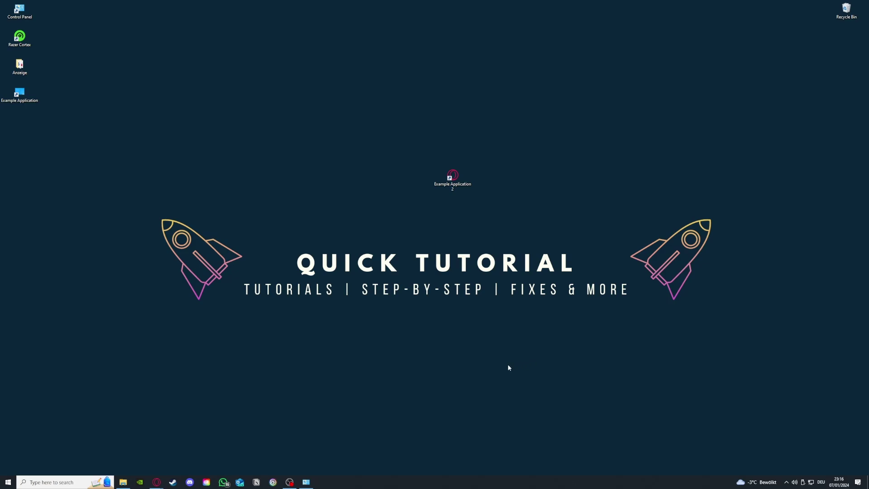
- Reopen Task Manager in an enlarged window to examine the running Steam Client WebHelper processes, and close it again
right_click(396, 487)
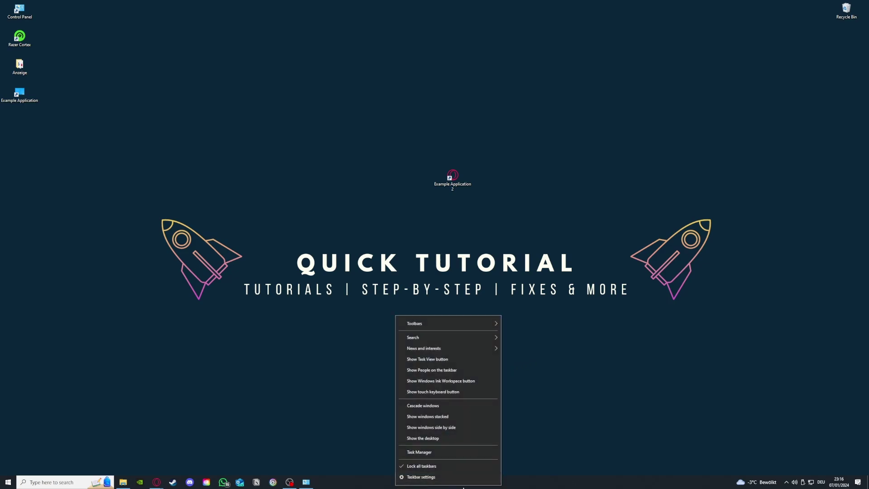
click(425, 453)
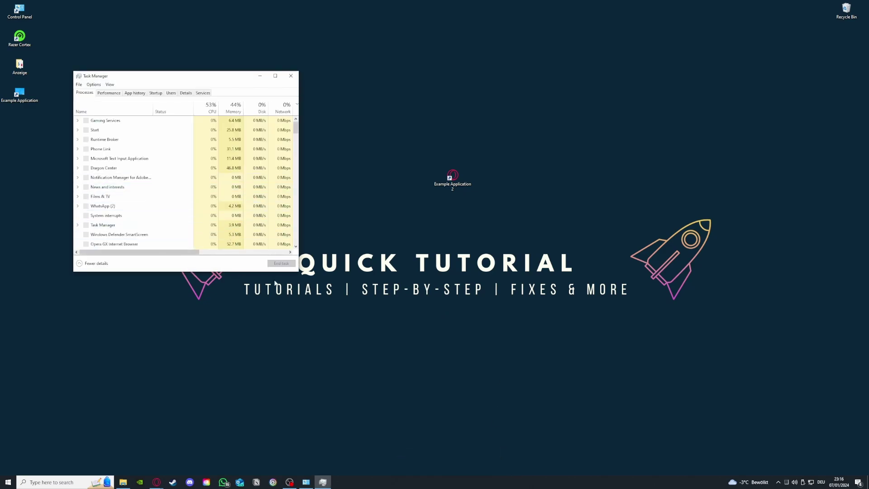
drag(294, 272, 565, 387)
click(162, 235)
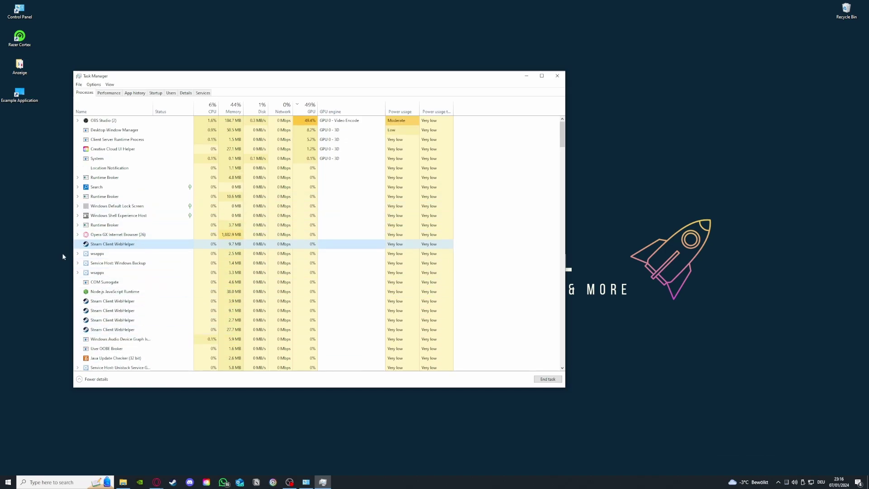
scroll(99, 287, down, 3)
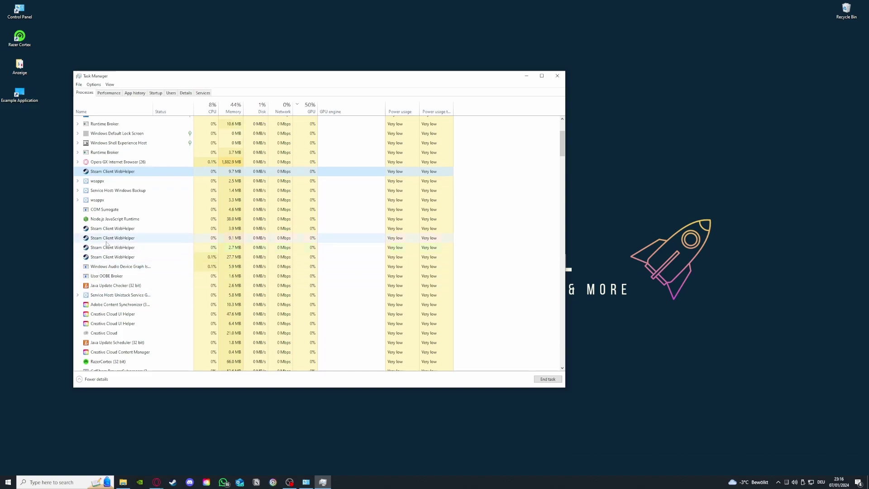
drag(103, 228, 108, 260)
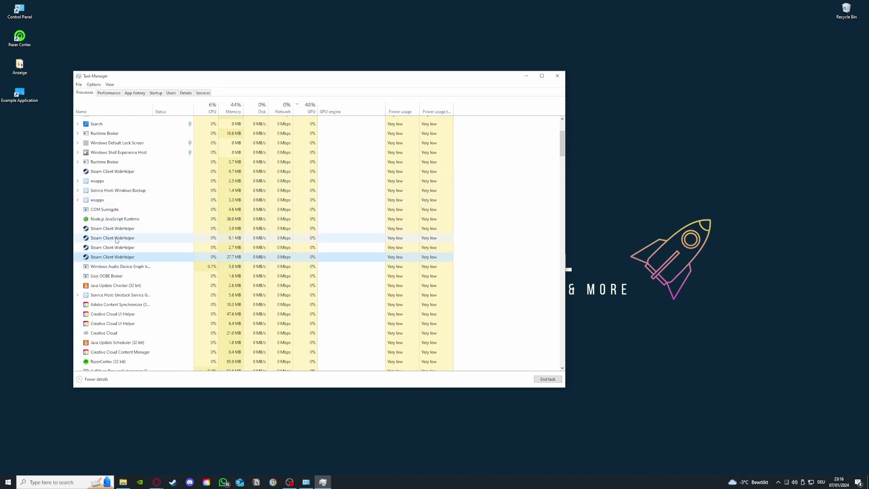
click(556, 75)
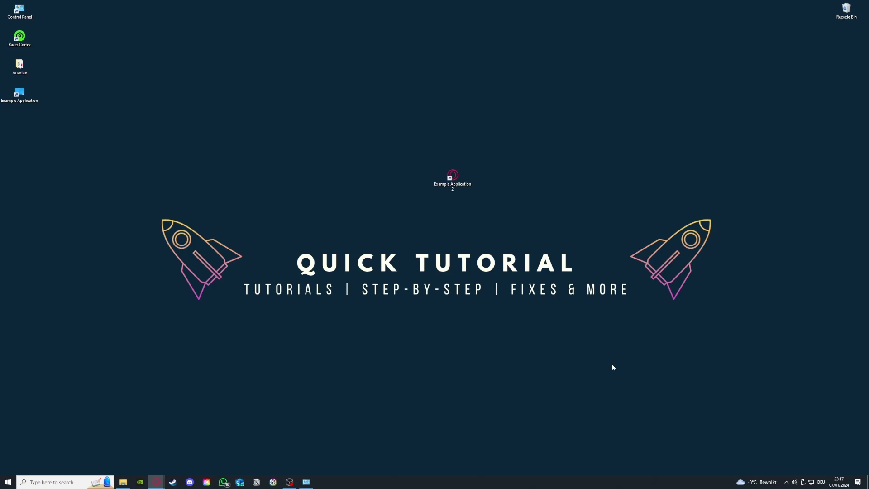
- Open Administrative Tools from the Control Panel's System and Security page and place its window beside the Control Panel
click(306, 482)
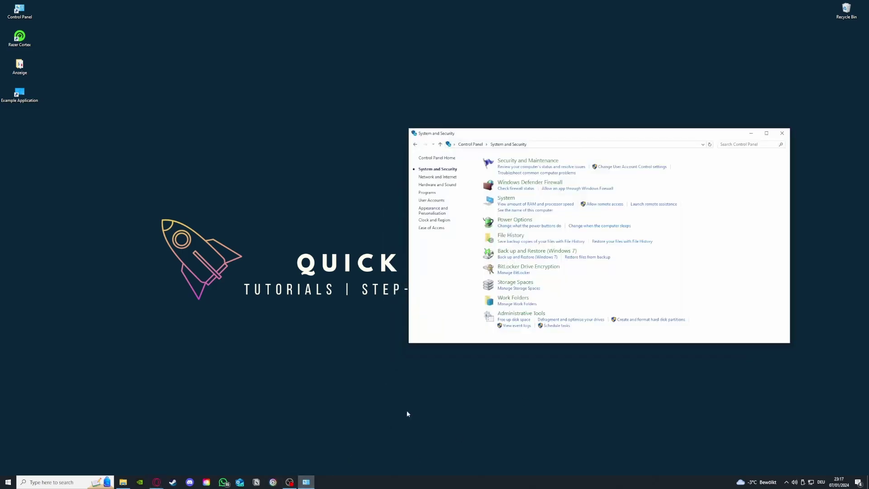
mouse_move(517, 319)
mouse_down()
mouse_move(398, 308)
mouse_move(510, 316)
mouse_up()
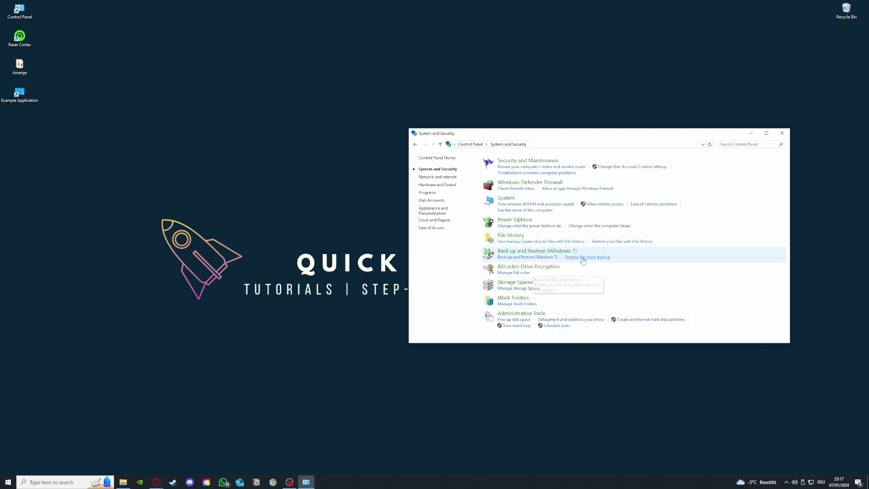
click(538, 314)
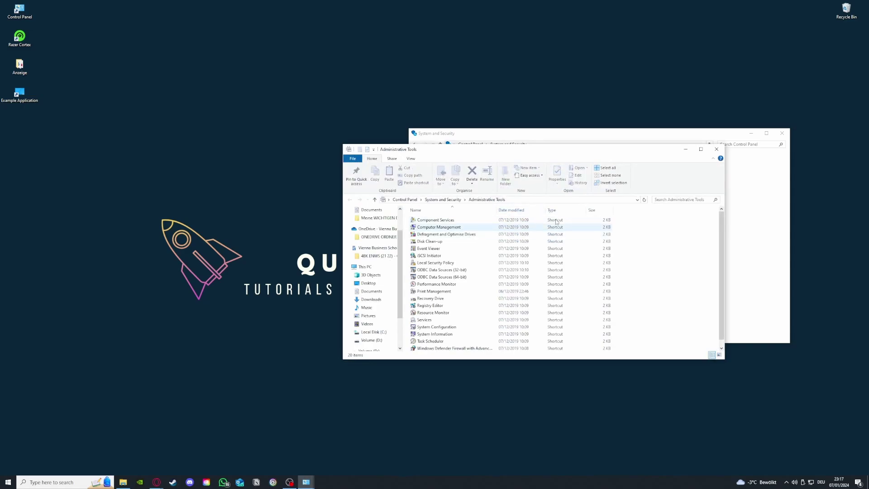
drag(539, 150, 215, 99)
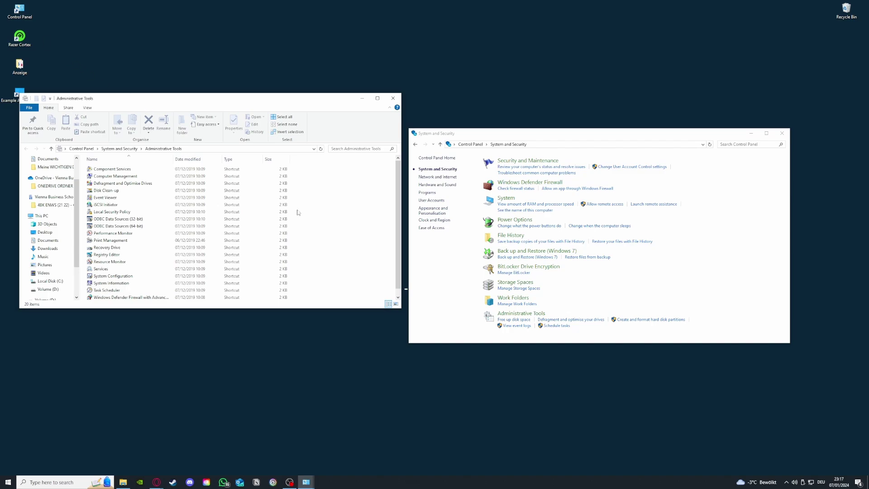
click(70, 483)
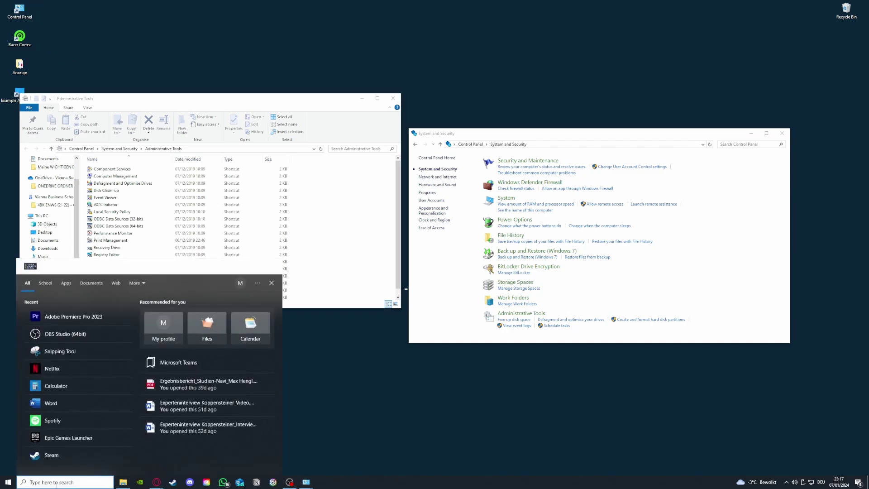
click(305, 400)
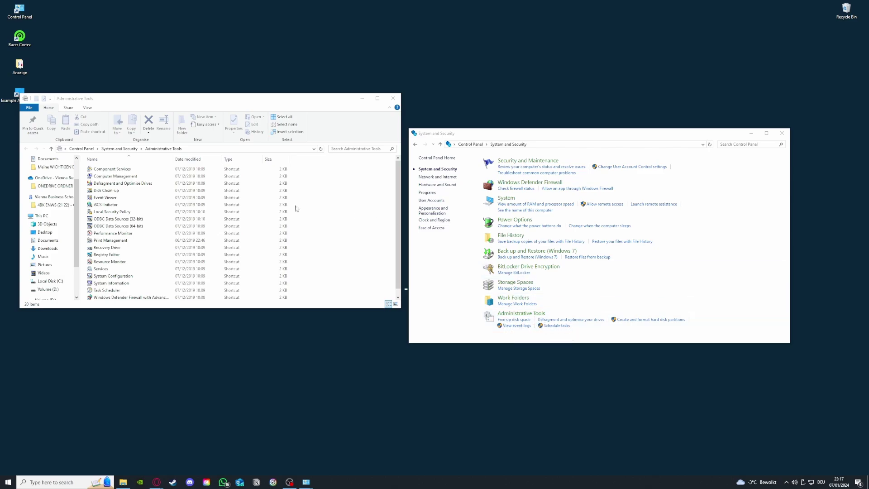
- Check which drives Disk Clean-up offers, cancel the drive selection, and close the Administrative Tools and Control Panel windows
double_click(113, 193)
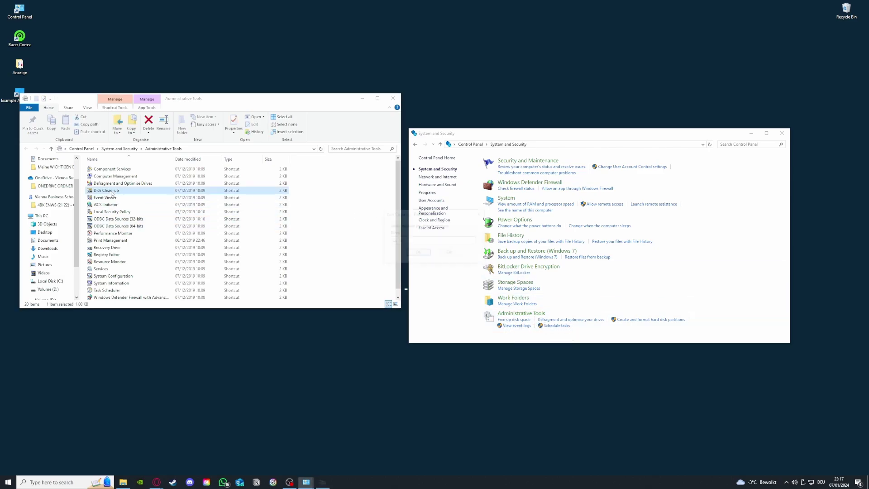
click(432, 241)
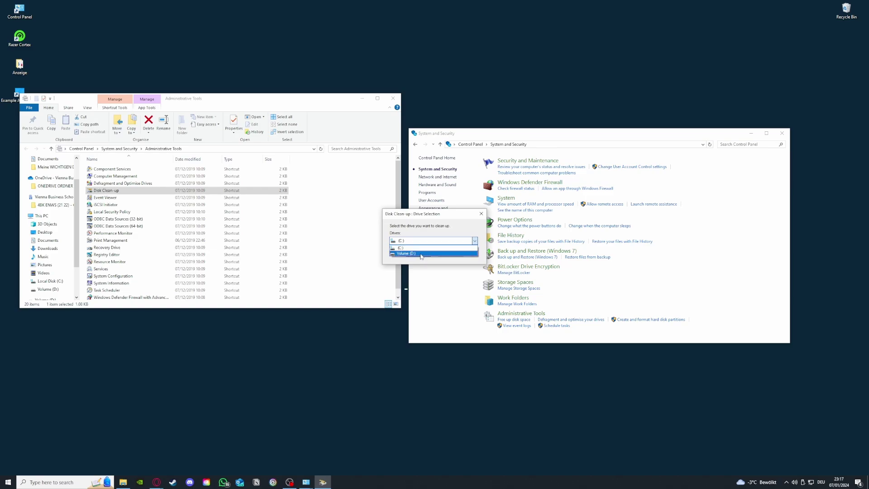
click(451, 230)
click(481, 215)
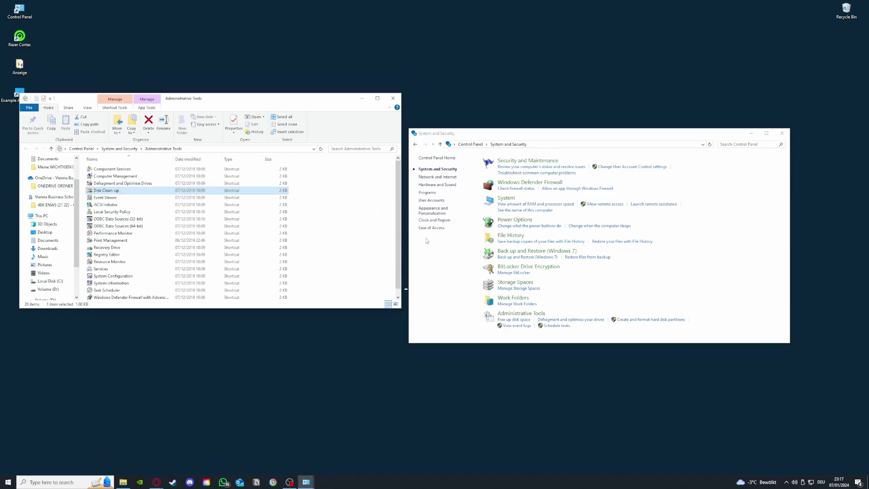
click(393, 98)
click(781, 134)
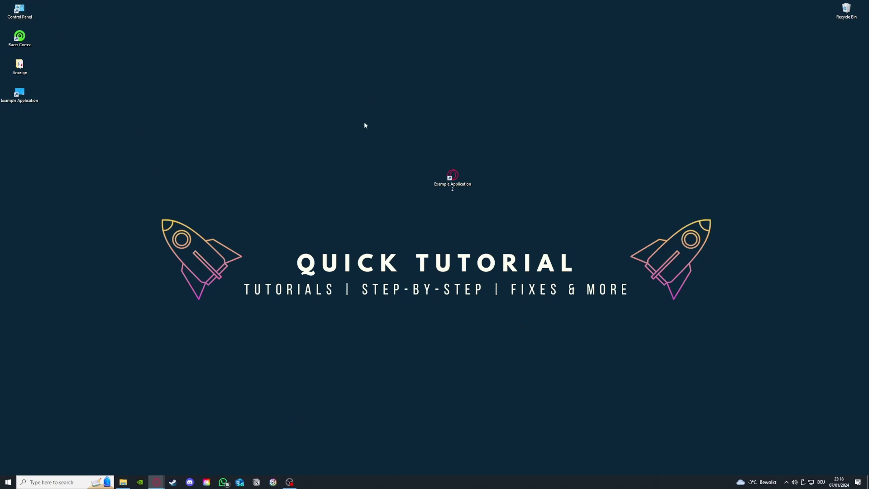
- Open the list of uninstallable programs from the Control Panel and look through the installed programs down to Microsoft Teams
double_click(20, 11)
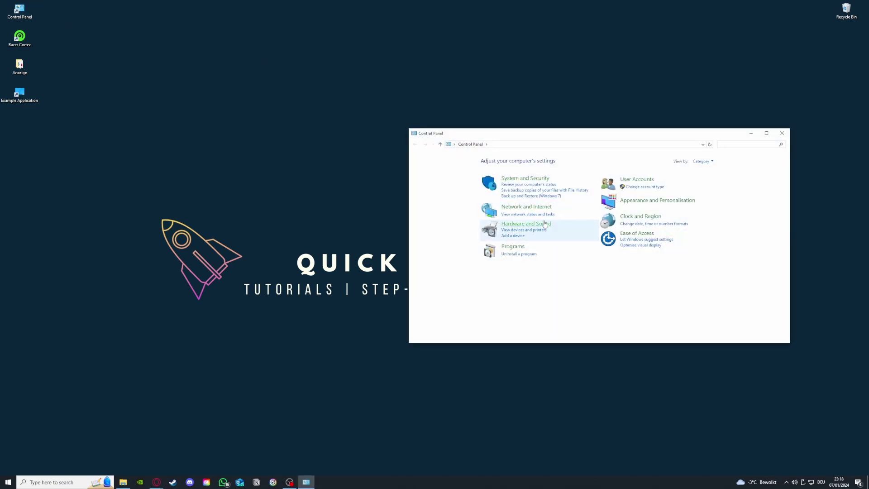
click(519, 256)
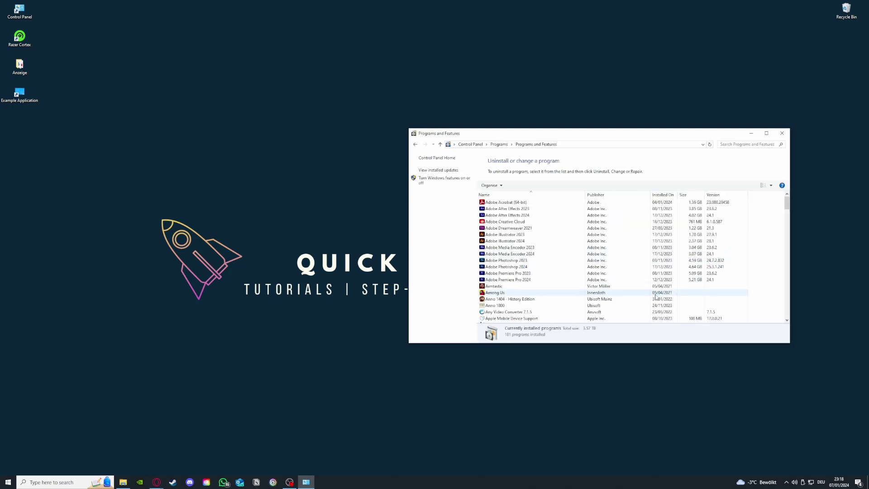
scroll(603, 271, down, 15)
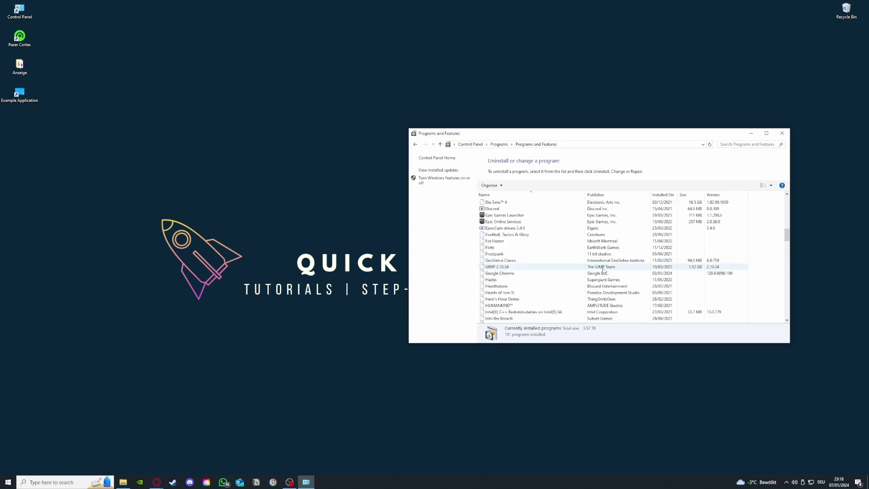
scroll(603, 270, down, 15)
scroll(563, 274, up, 10)
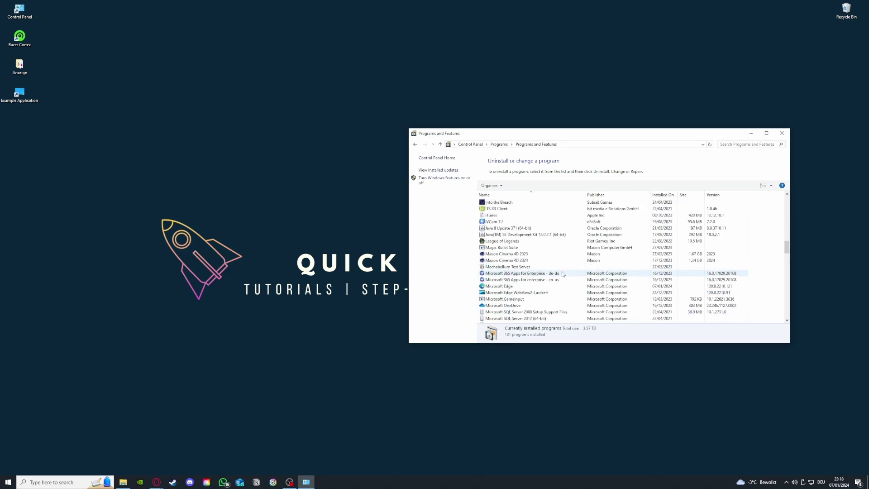
scroll(563, 274, down, 5)
scroll(502, 289, up, 2)
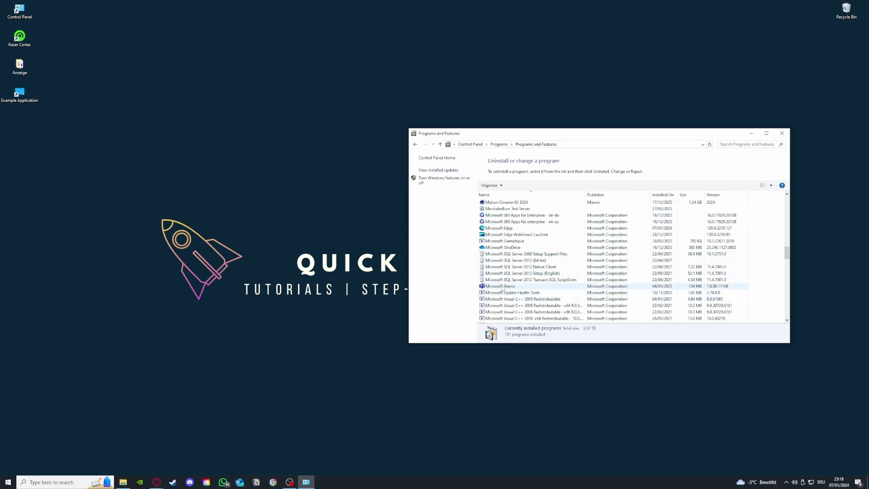
- Check the uninstall option available for Microsoft Teams and dismiss it without uninstalling
click(502, 287)
right_click(502, 289)
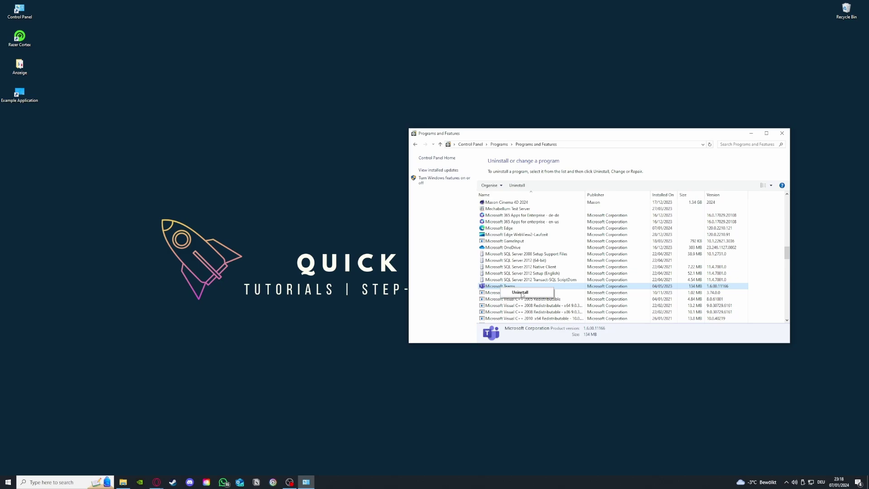
click(434, 234)
- Return to the Control Panel home, search it for "window" and open Windows Defender Firewall
click(415, 144)
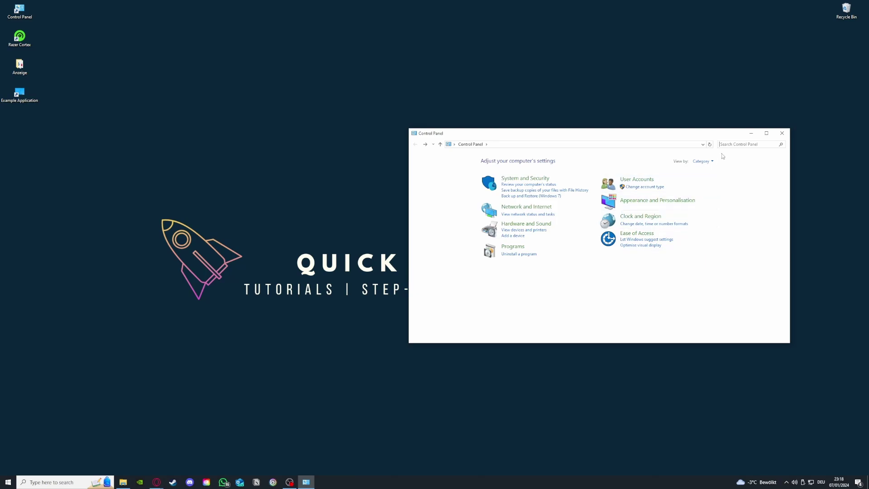
text(window)
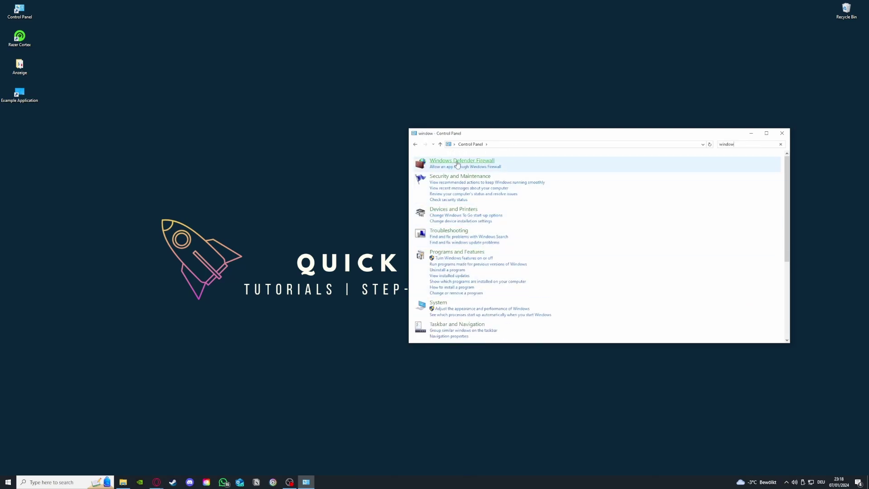
click(462, 160)
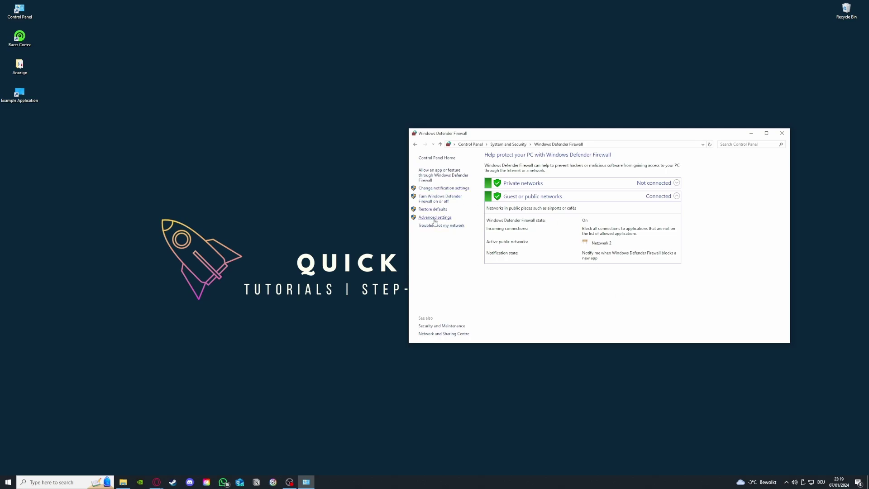
- Review the apps allowed to communicate through Windows Defender Firewall and return to the firewall overview
click(438, 176)
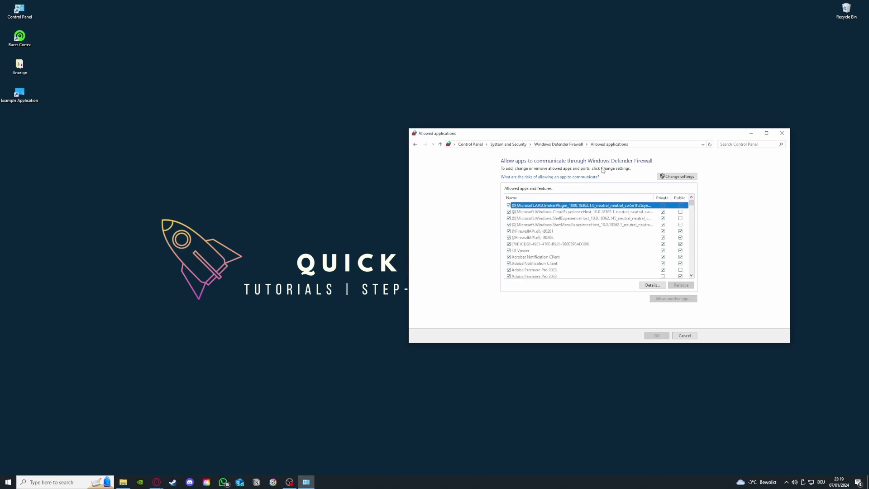
click(416, 145)
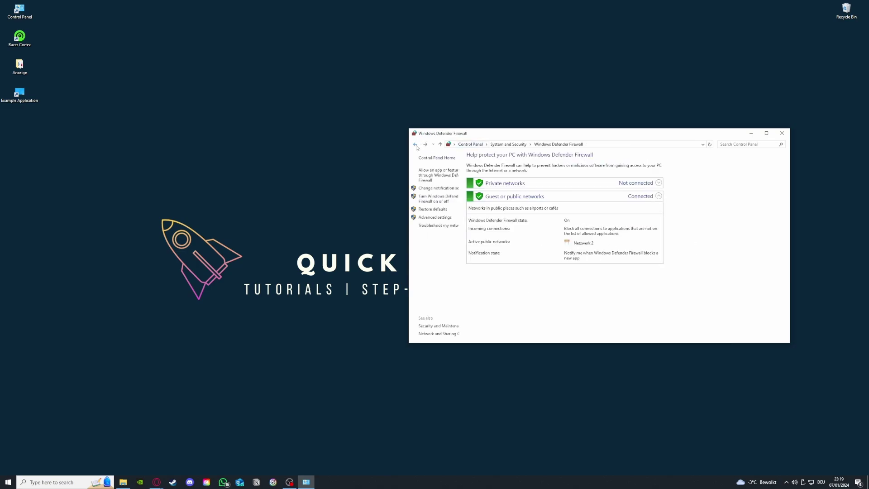
click(435, 176)
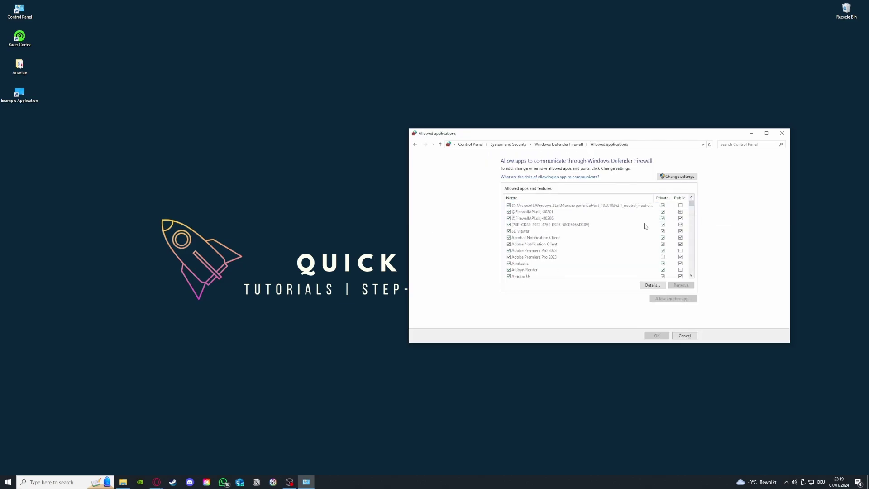
scroll(644, 225, down, 10)
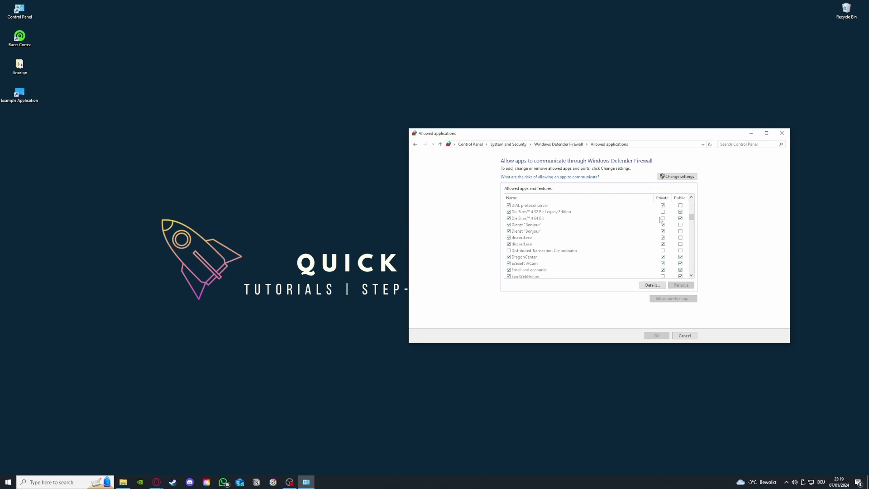
click(414, 145)
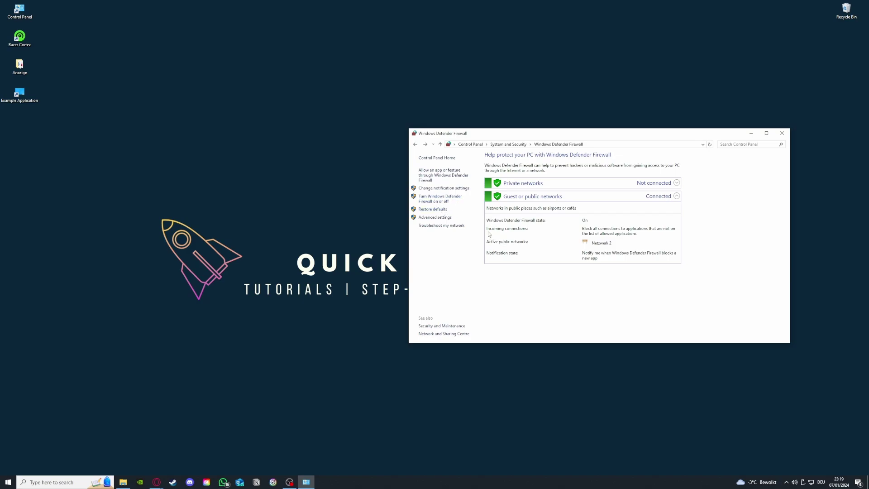
- Open the firewall's advanced settings and examine the inbound and outbound rules, looking further down the inbound list
click(446, 219)
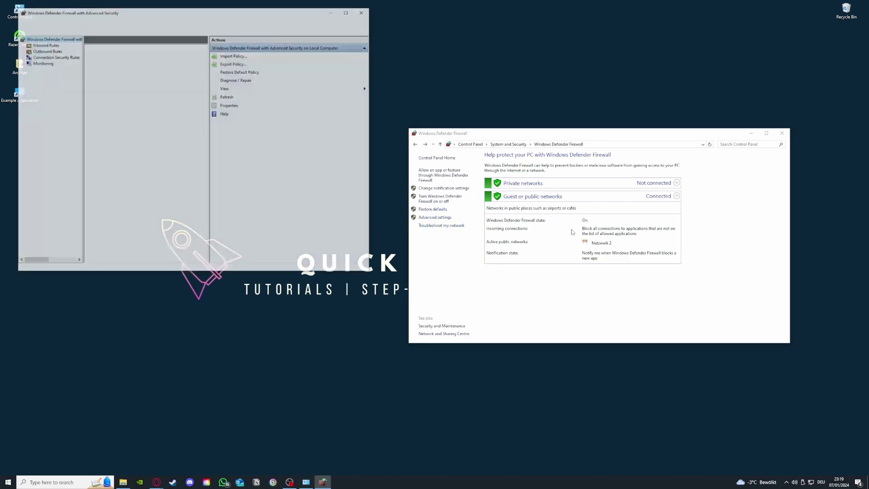
scroll(134, 105, down, 3)
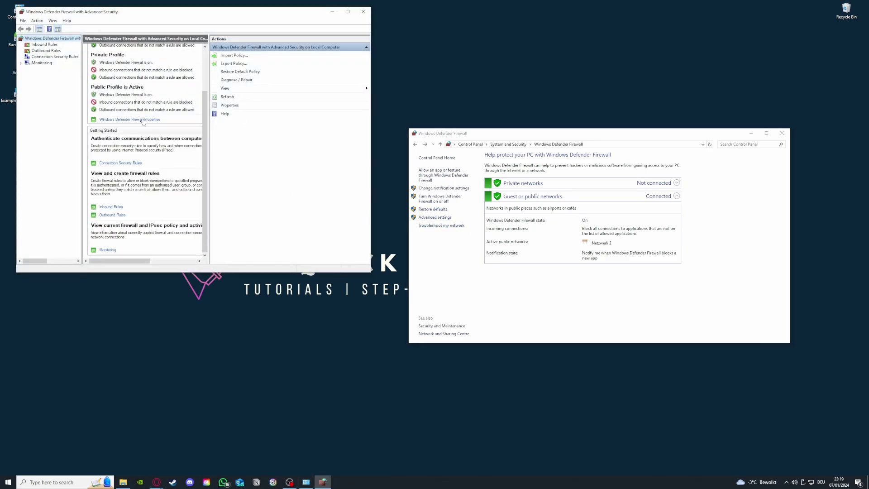
click(45, 44)
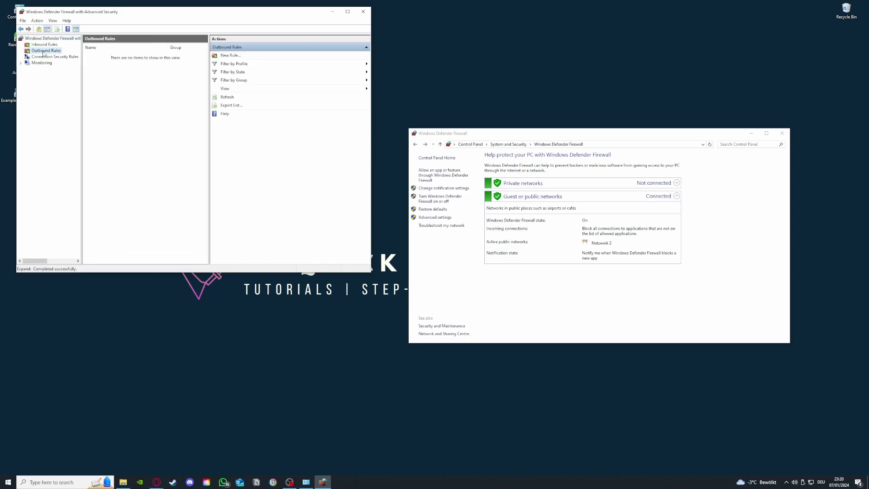
click(46, 50)
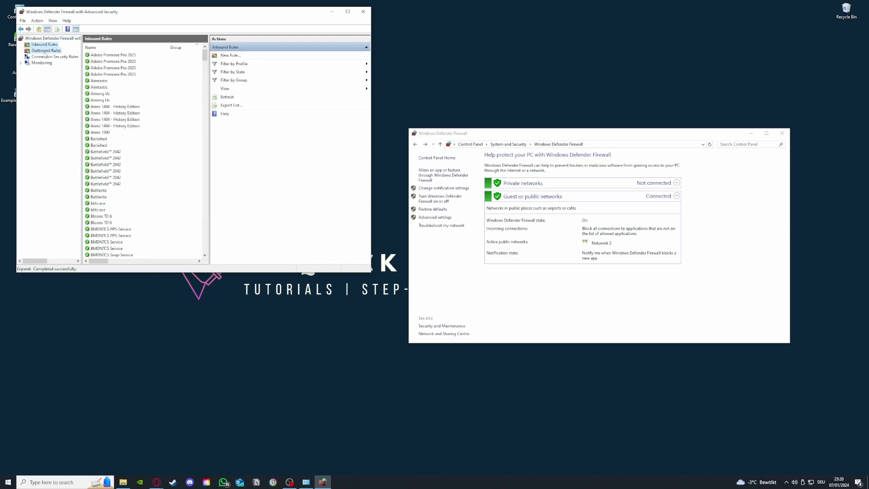
click(45, 45)
scroll(141, 136, down, 5)
scroll(142, 135, down, 15)
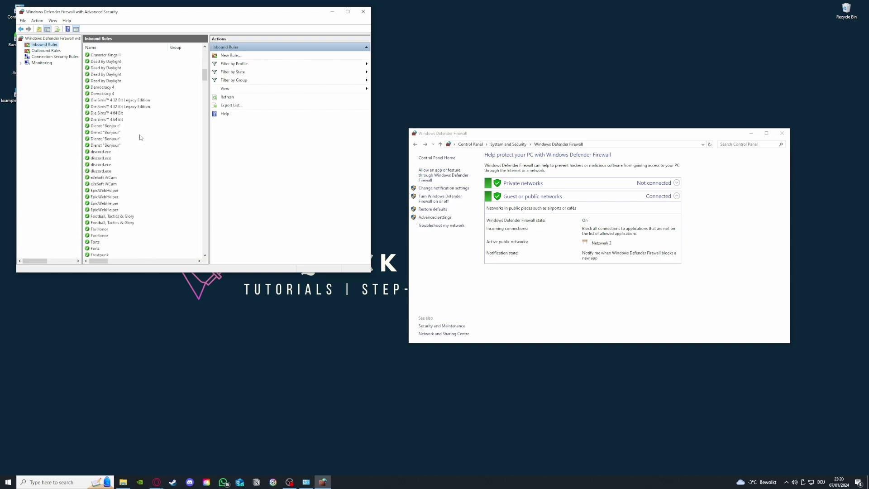
- Check the rule types offered for a new inbound rule, close the wizard, and browse further through the inbound rules
click(244, 56)
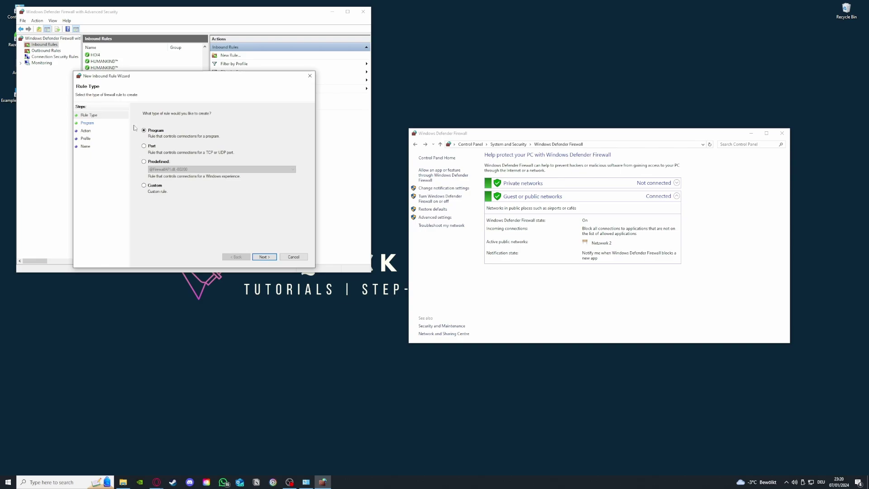
click(312, 77)
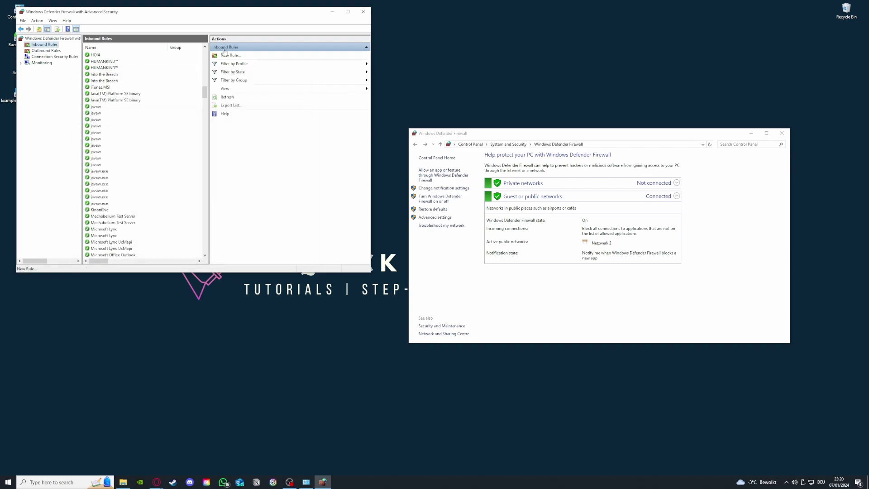
scroll(160, 218, down, 10)
scroll(160, 218, down, 8)
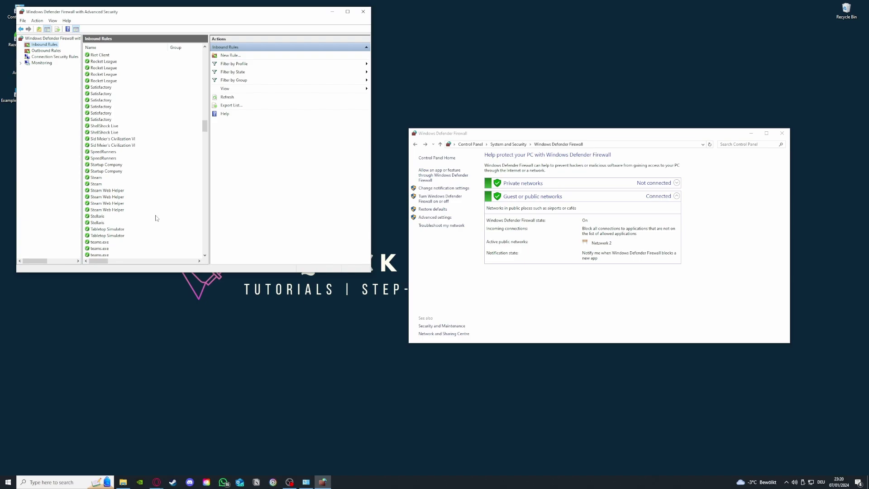
- Compare the outbound rules with the inbound rules and examine the outbound list for individual program entries
click(45, 51)
click(45, 45)
click(46, 51)
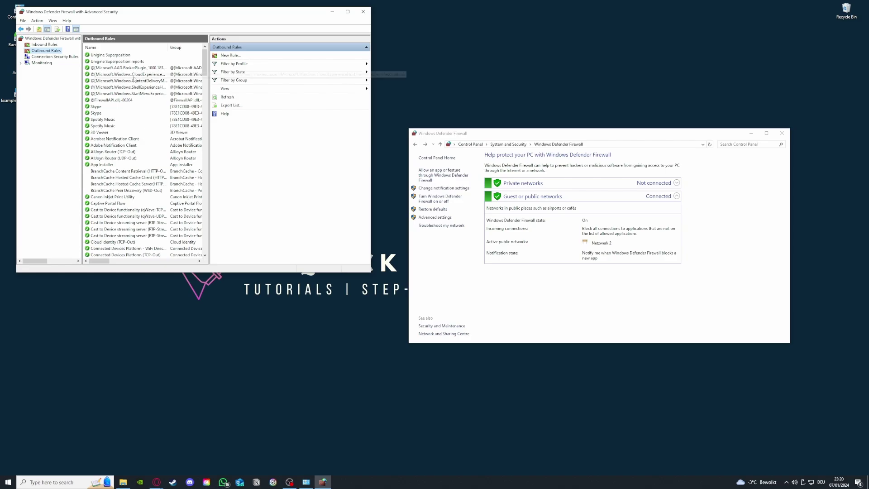
drag(205, 65, 206, 104)
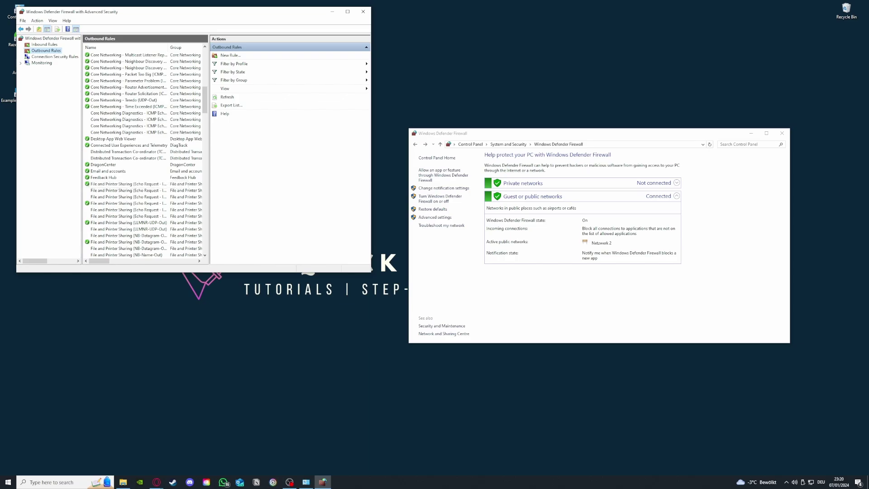
click(157, 482)
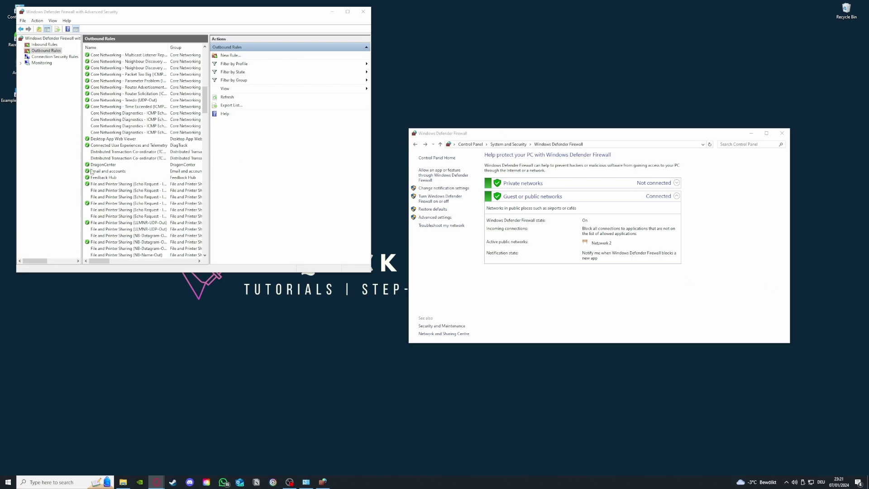
scroll(118, 181, up, 15)
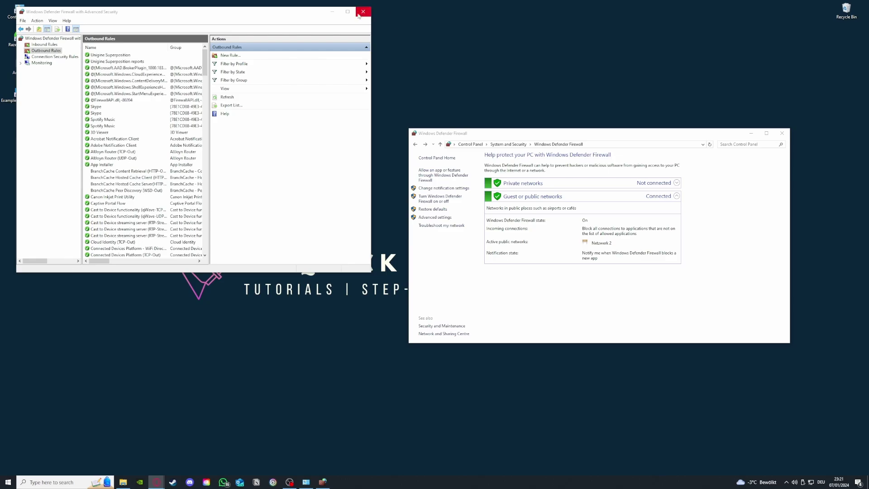
click(39, 44)
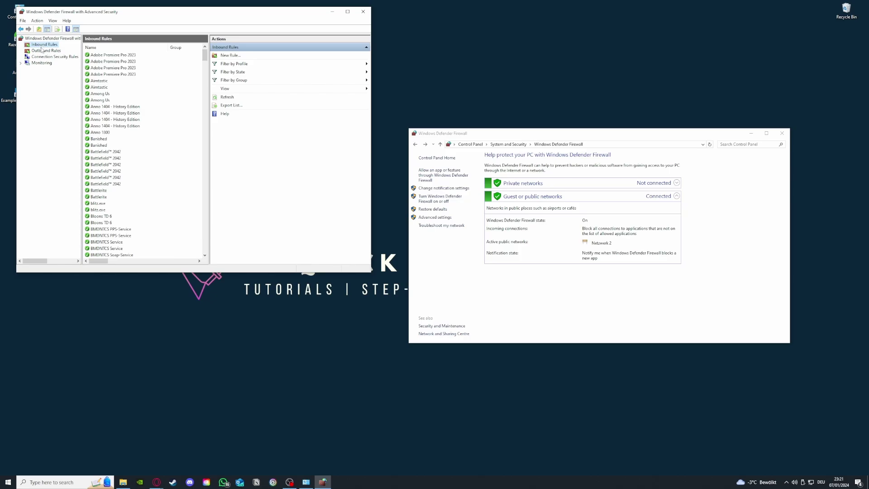
click(42, 50)
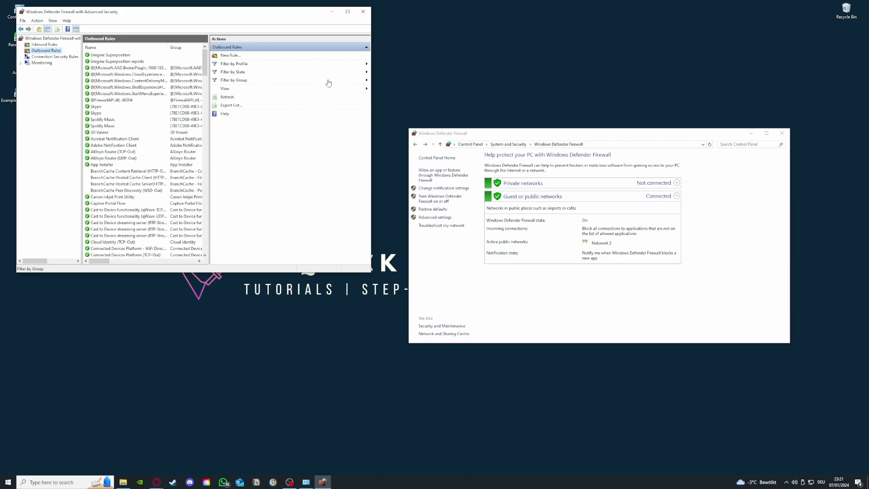
- Close both firewall windows and move the Example Application 2 shortcut up and to the left on the desktop
click(363, 11)
click(781, 134)
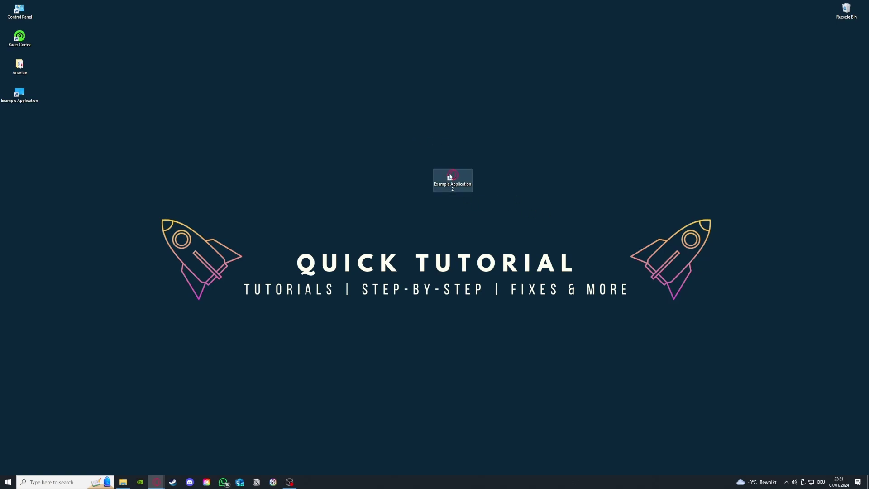
drag(453, 178, 334, 151)
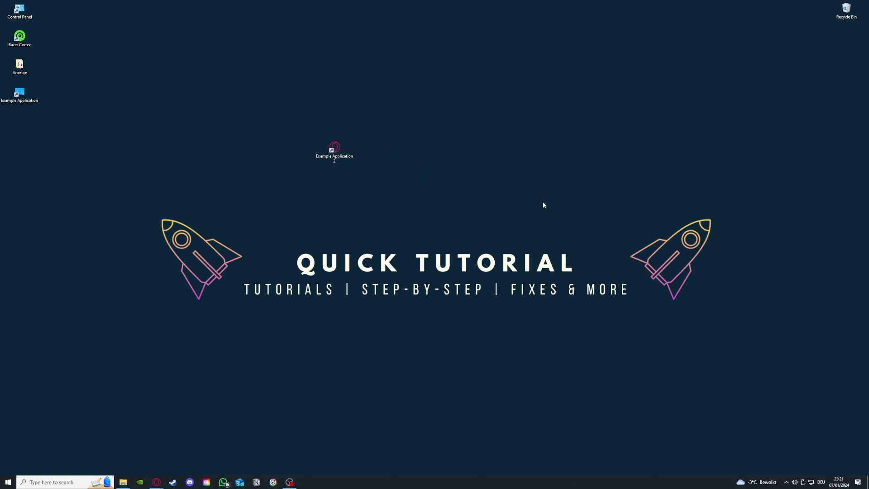